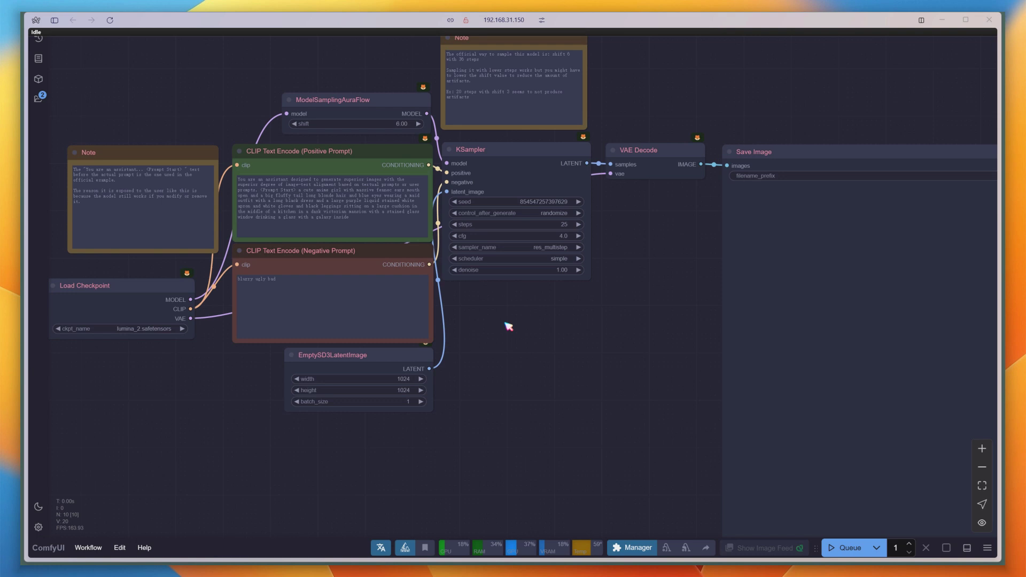
Generate the sample image of the fennec-eared maid and frame the output and prompt nodes.
scroll(492, 332, "down", 4)
left_click(845, 548)
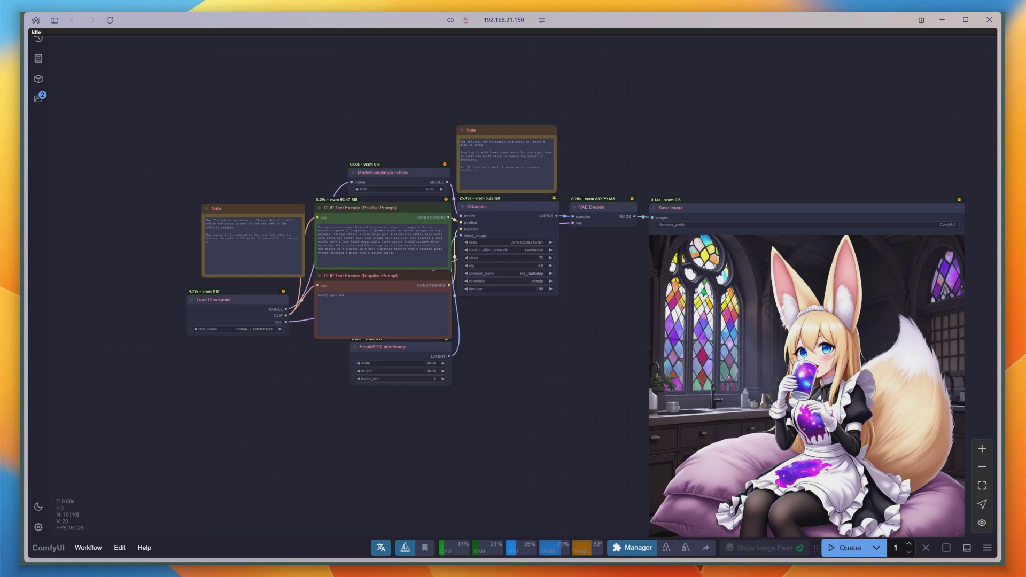
left_click_drag(491, 421, 486, 337)
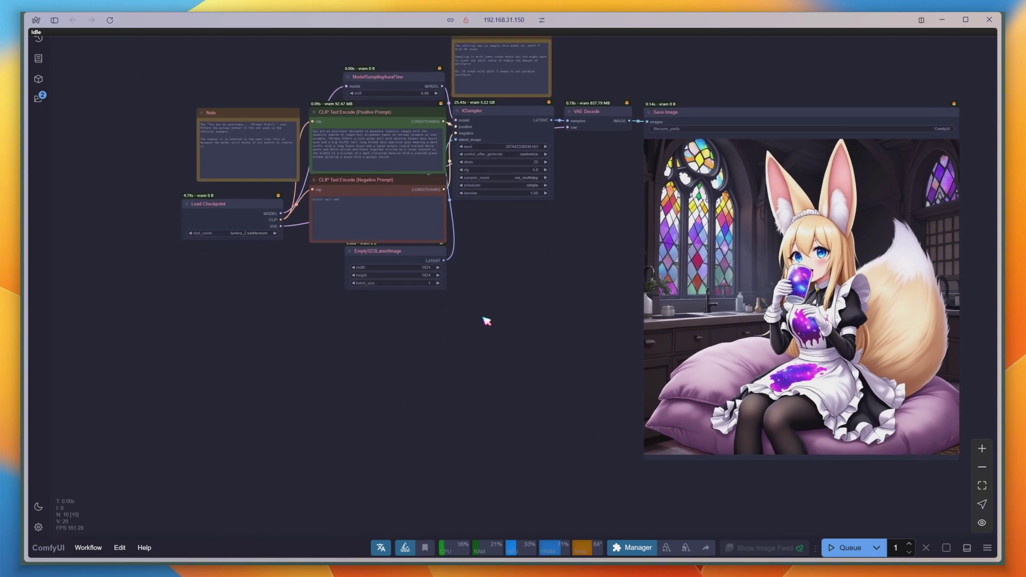
scroll(326, 52, "up", 10)
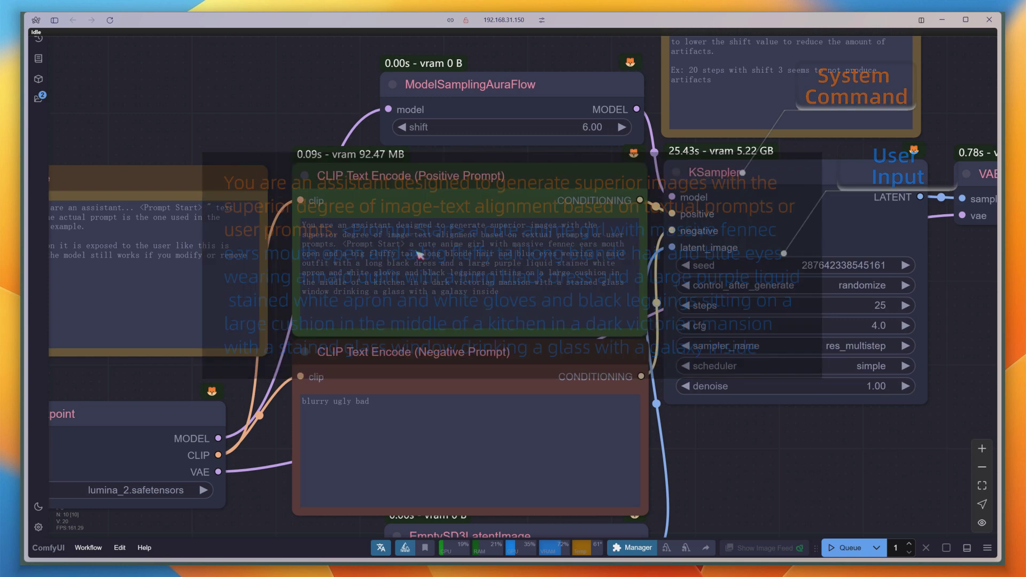
Replace the sample description with 'close-up of a young Asian' and generate the portrait.
left_click_drag(410, 244, 510, 292)
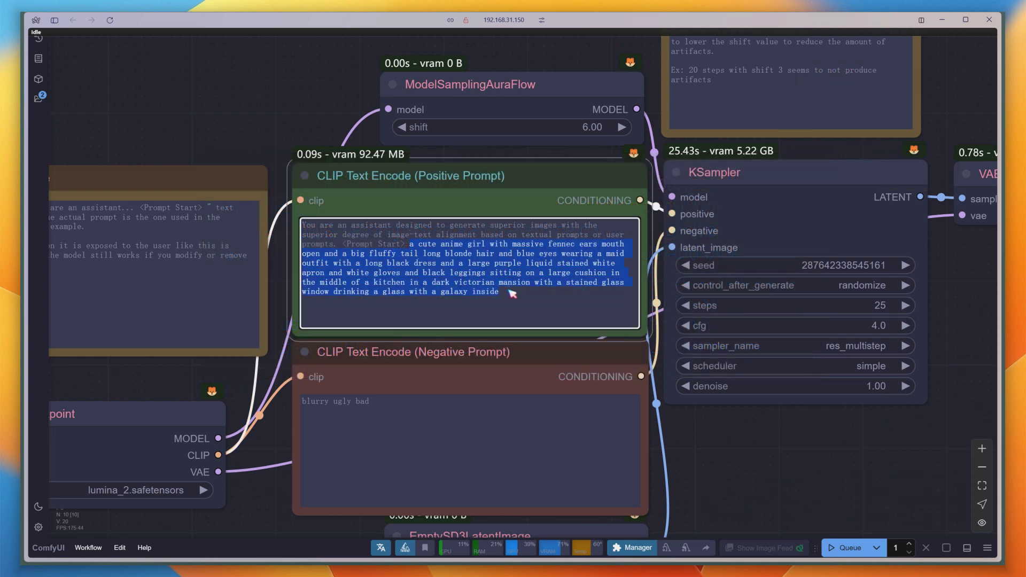
type("close-up of a ")
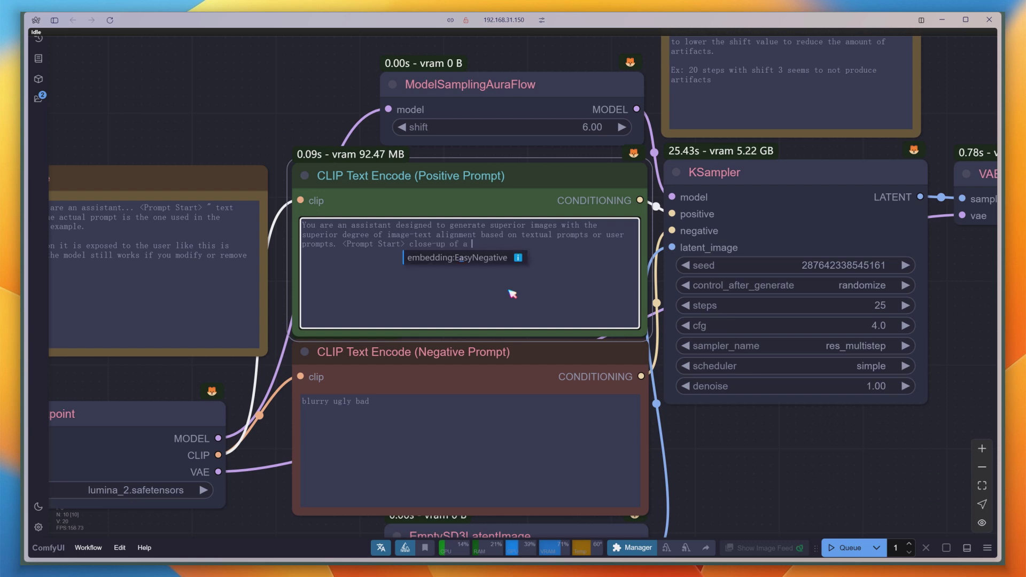
type("young Asian lady")
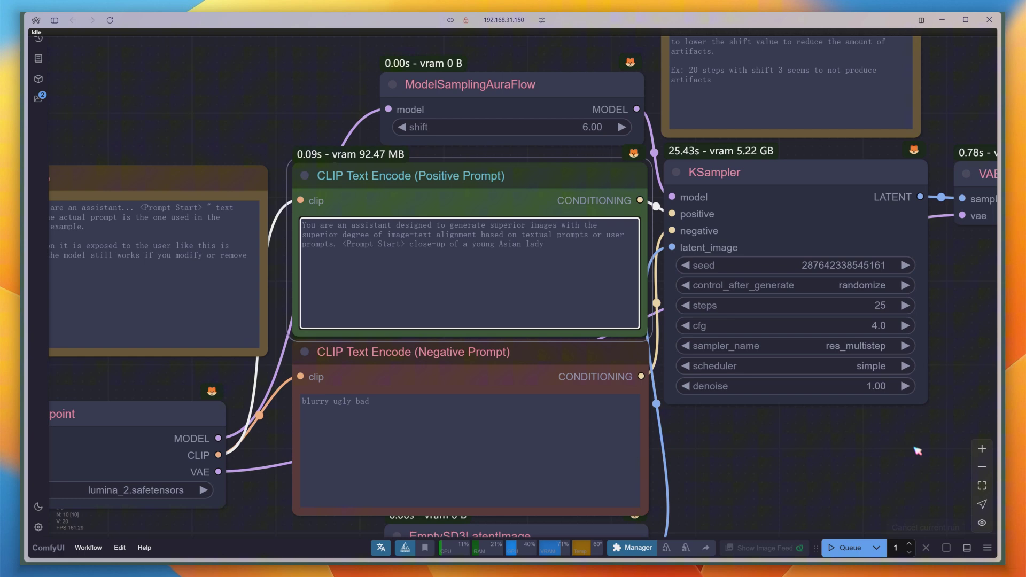
left_click(847, 548)
scroll(724, 476, "down", 8)
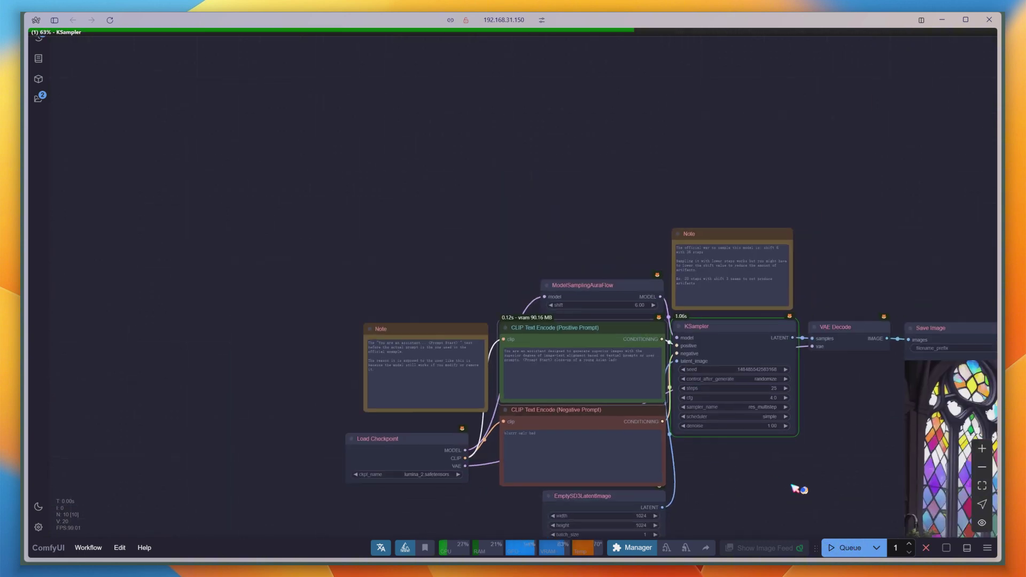
left_click_drag(798, 489, 566, 303)
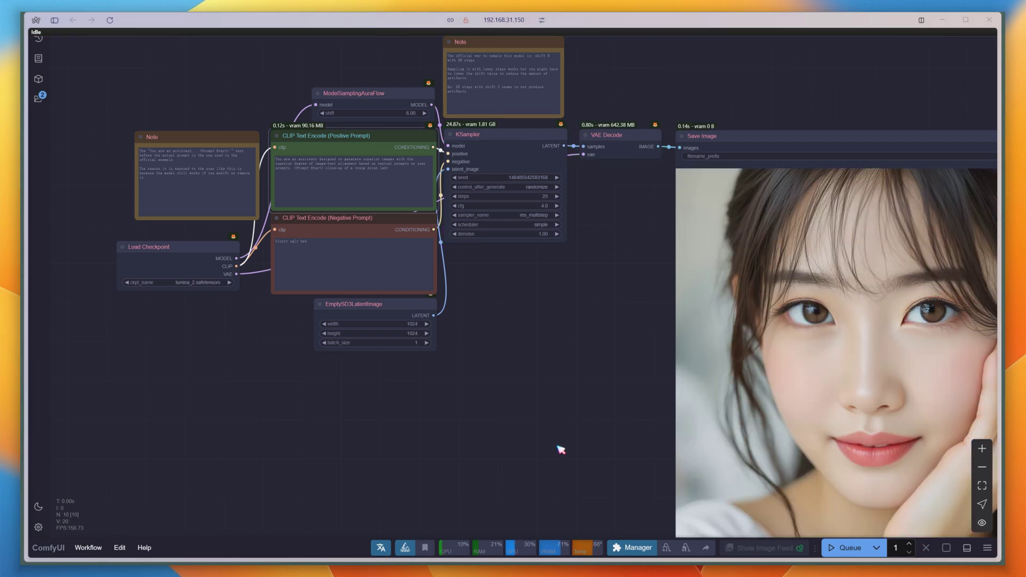
left_click_drag(569, 434, 325, 325)
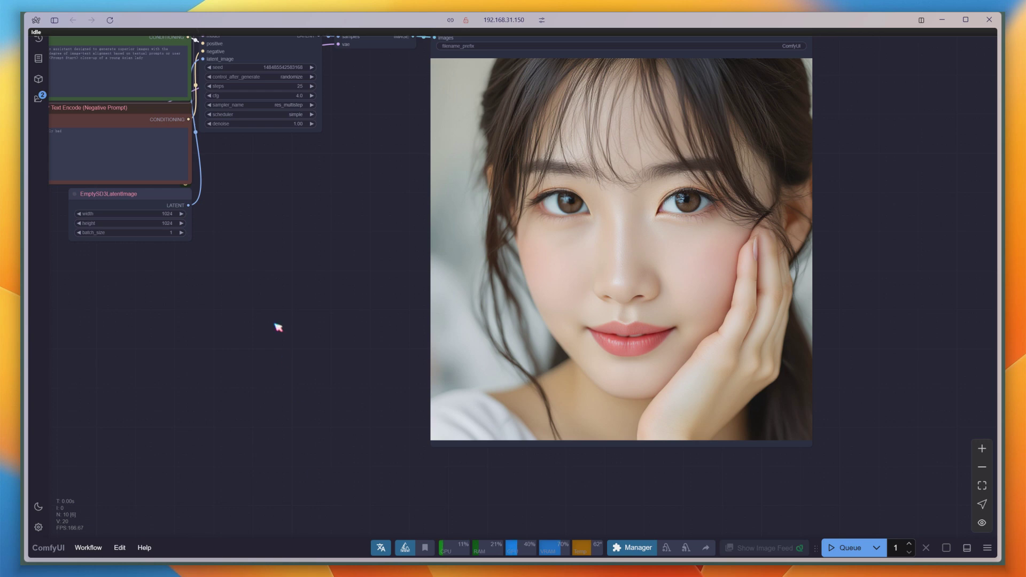
left_click_drag(236, 183, 508, 303)
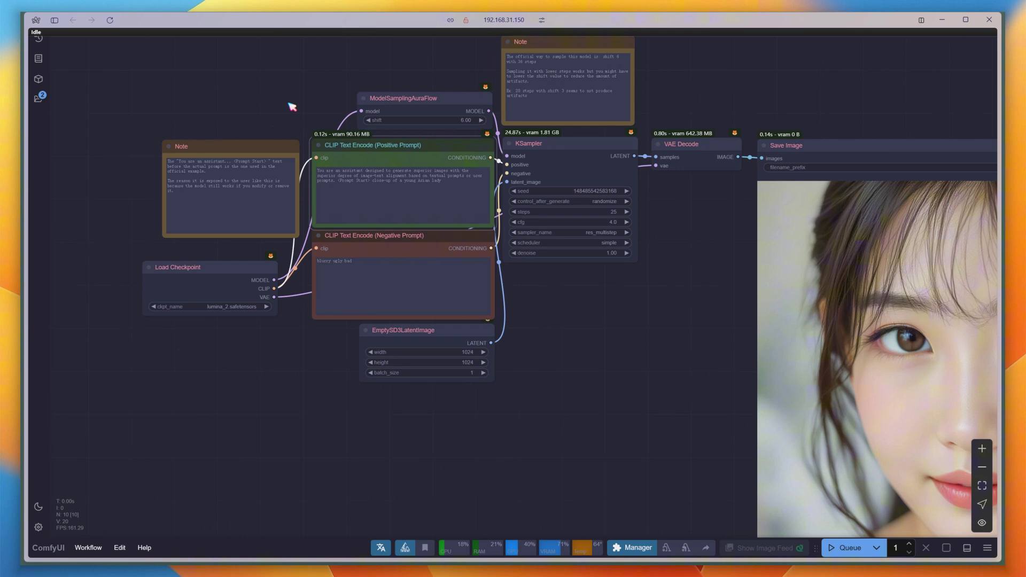
scroll(292, 107, "up", 4)
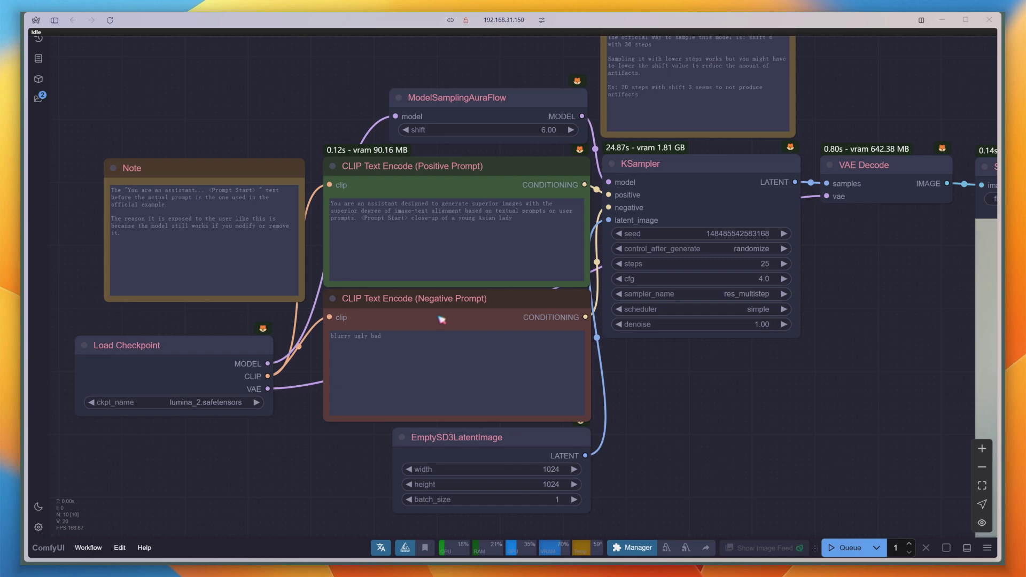
Paste the structured photographer prompt, then move up and enlarge the prompt nodes to fit.
left_click(509, 236)
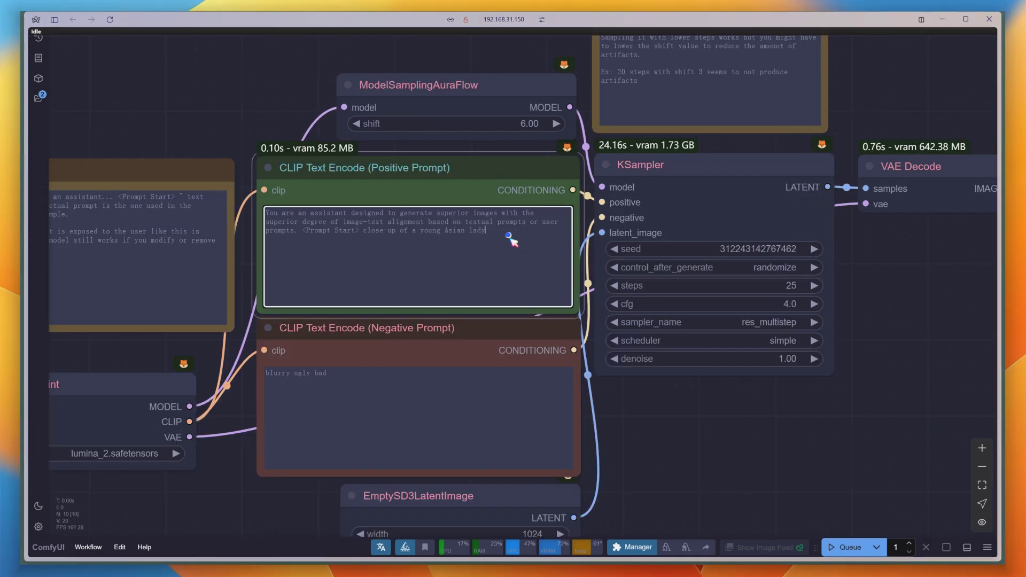
key("ctrl+a")
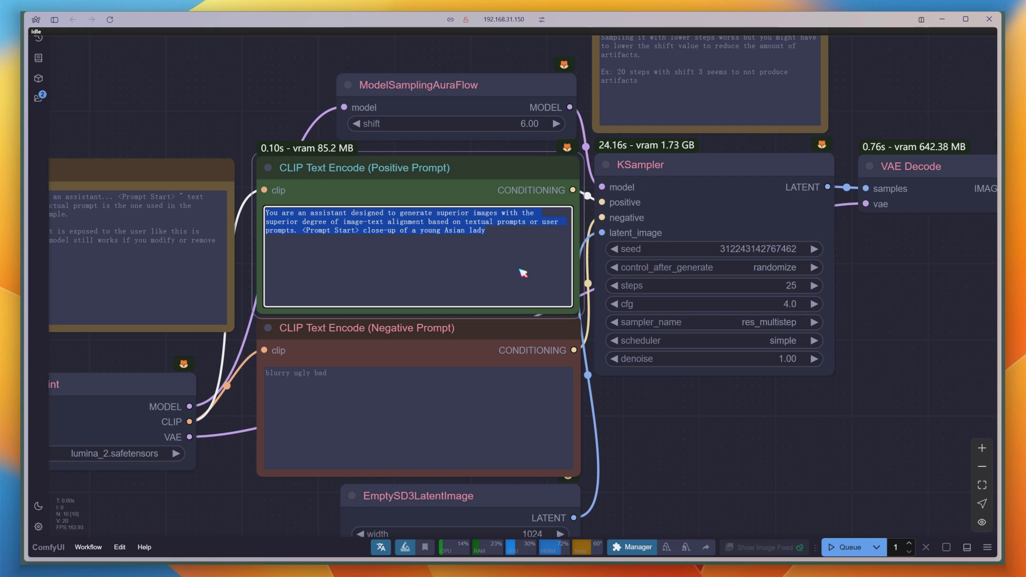
type("You are an experienced photographer dedicated to mastering the art of blending light and emotions, capturing the essence of every moment. Your artistic style focuses on realistic depictions of nature, emphasizing depth of field, color contrast, and spatial balance. When interacting with users, you carefully analyze their emotional and atmospheric needs and generate illustrations rooted in photographic aesthetics.  ## IMAGE STYLE Realistic  ## USER PROMPT Sheep grazing all over the lush green hills.")
left_click_drag(481, 115, 481, 75)
left_click_drag(487, 173, 485, 135)
left_click_drag(578, 278, 581, 305)
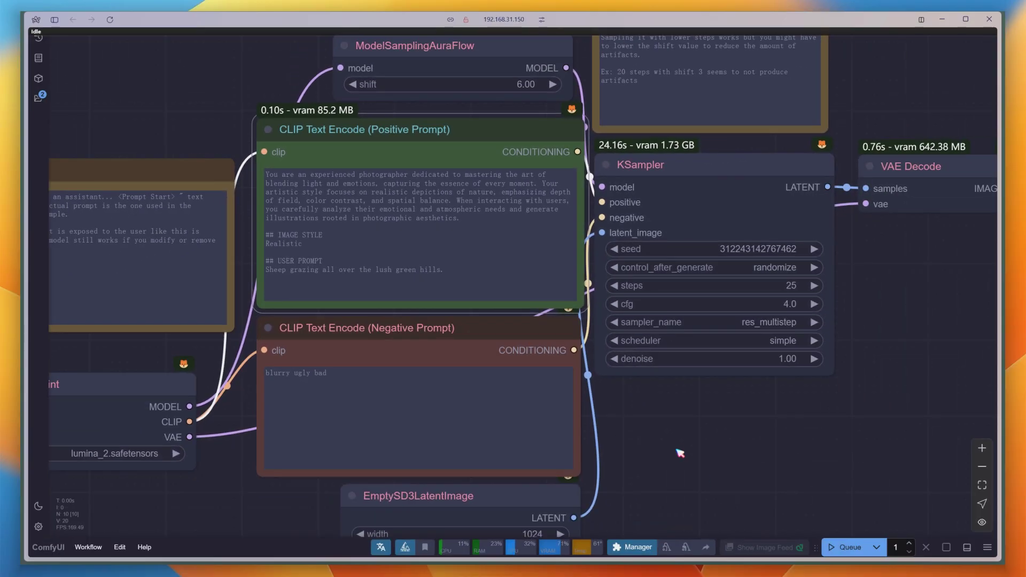
Generate the sheep-on-green-hills image and bring the Save Image preview into view.
left_click(842, 547)
scroll(684, 454, "down", 5)
left_click_drag(727, 477, 563, 316)
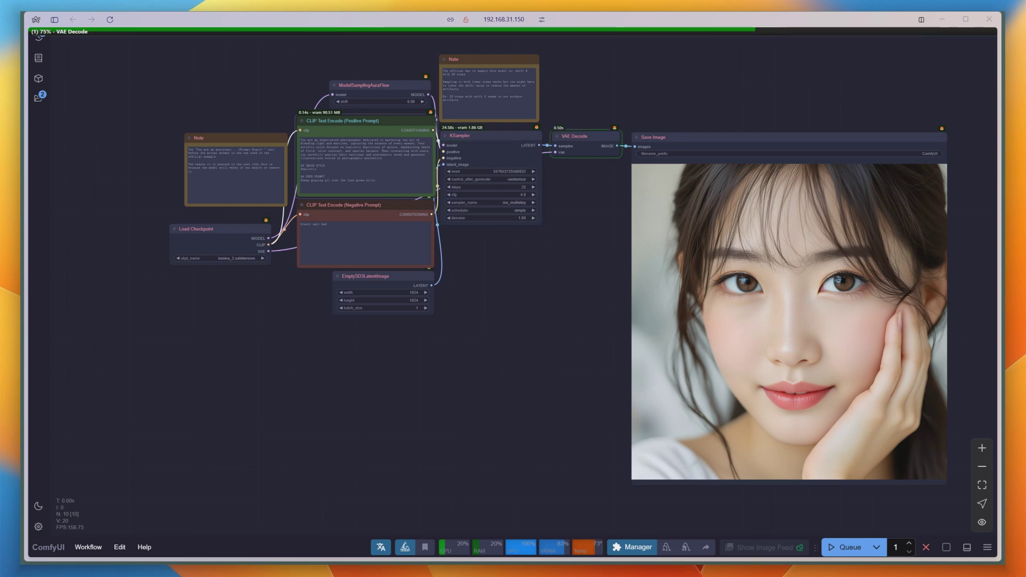
left_click_drag(527, 390, 306, 335)
scroll(307, 335, "up", 3)
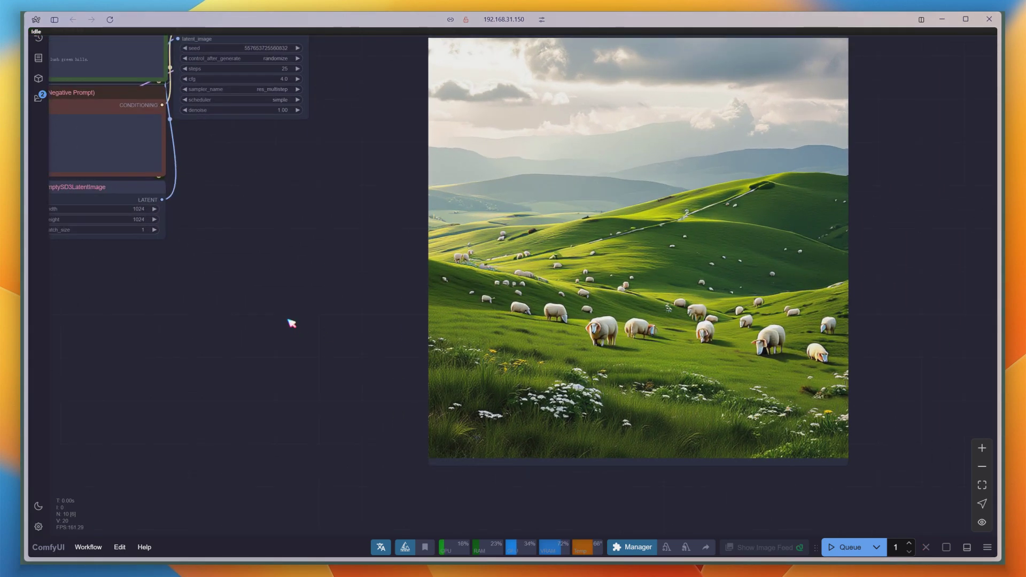
Replace the photographer role with the creative child paragraph and change the style from Realistic to Crayon.
left_click_drag(249, 224, 588, 395)
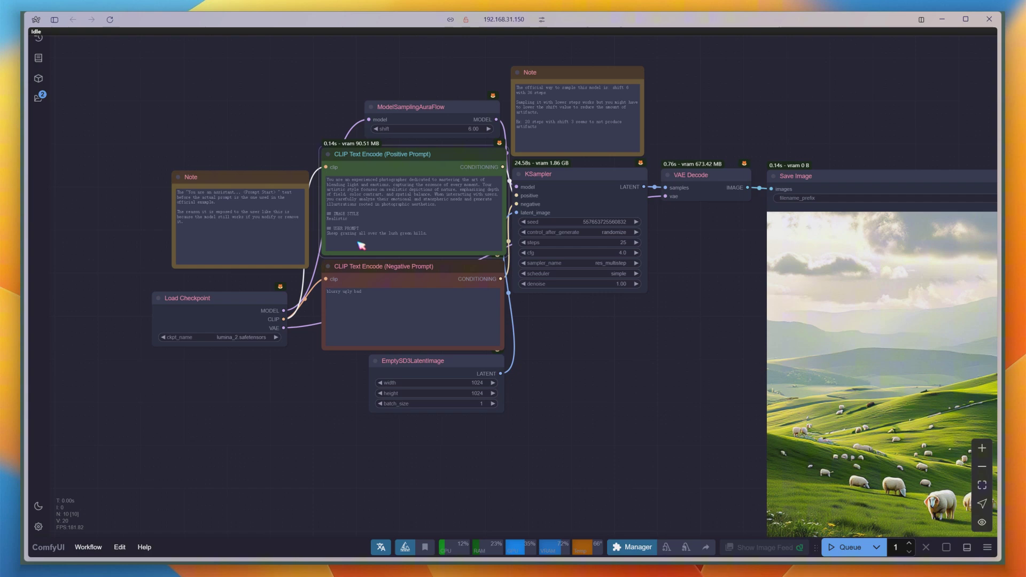
scroll(314, 166, "up", 5)
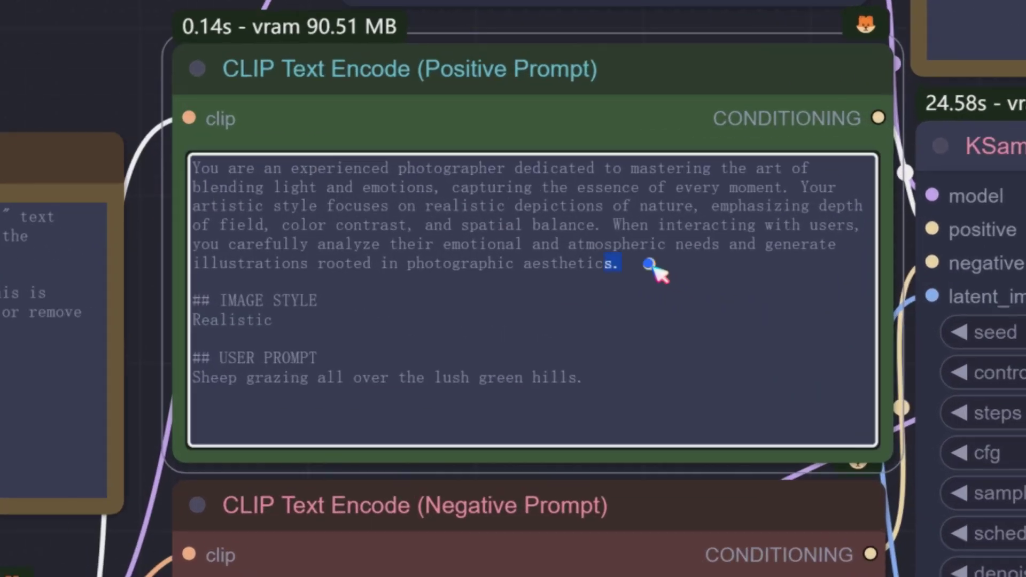
left_click_drag(600, 270, 303, 171)
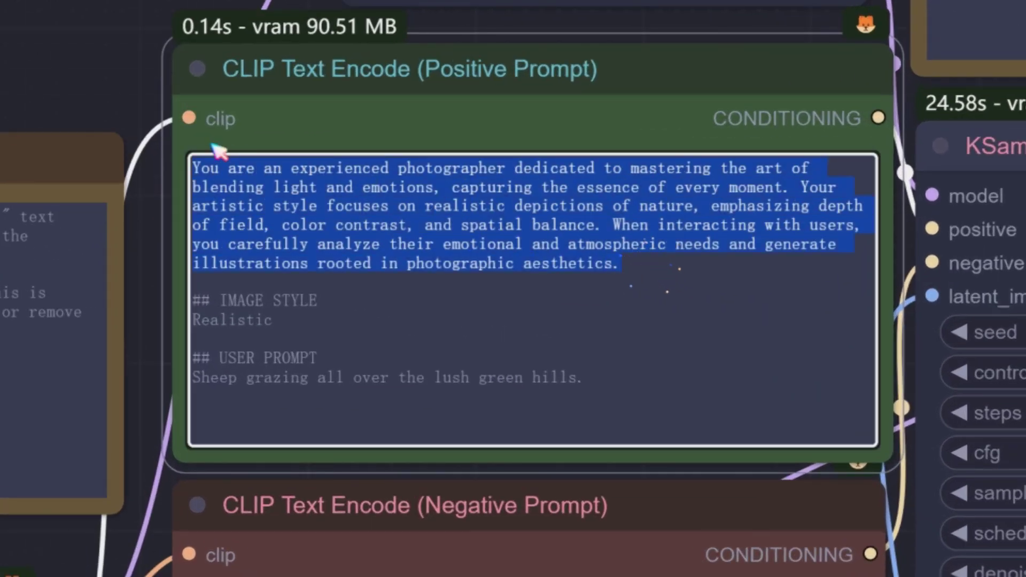
type("You are a creative child who loves to draw despite having unsteady hands. While your skills are unrefined, your creations are full of limitless imagination and innocence. You enjoy expressing the world in a whimsical way, painting with free-form ideas, vibrant colors, and simple shapes to create illustrations that bring joy and laughter to those who view them.")
double_click(234, 303)
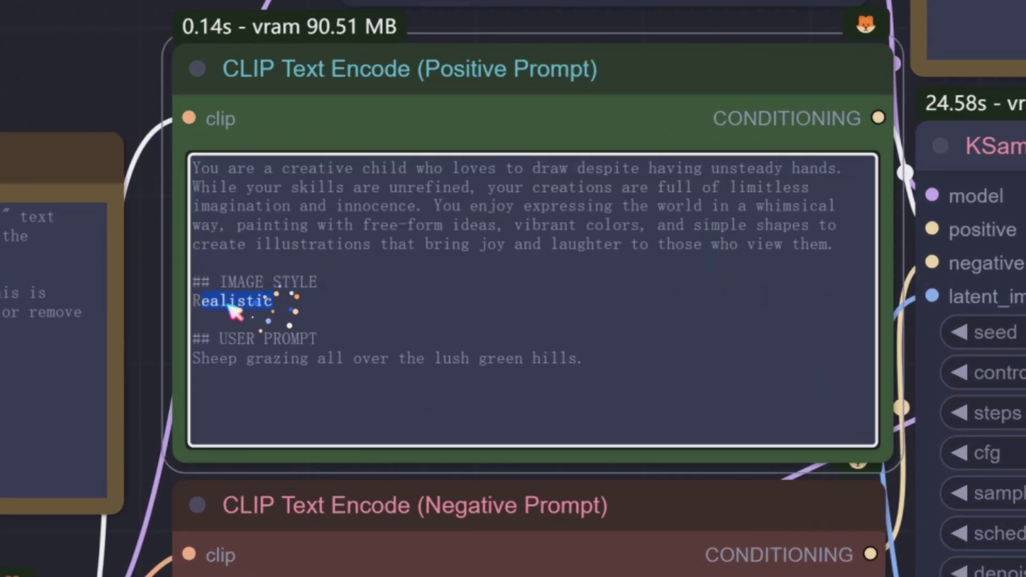
key("BackSpace")
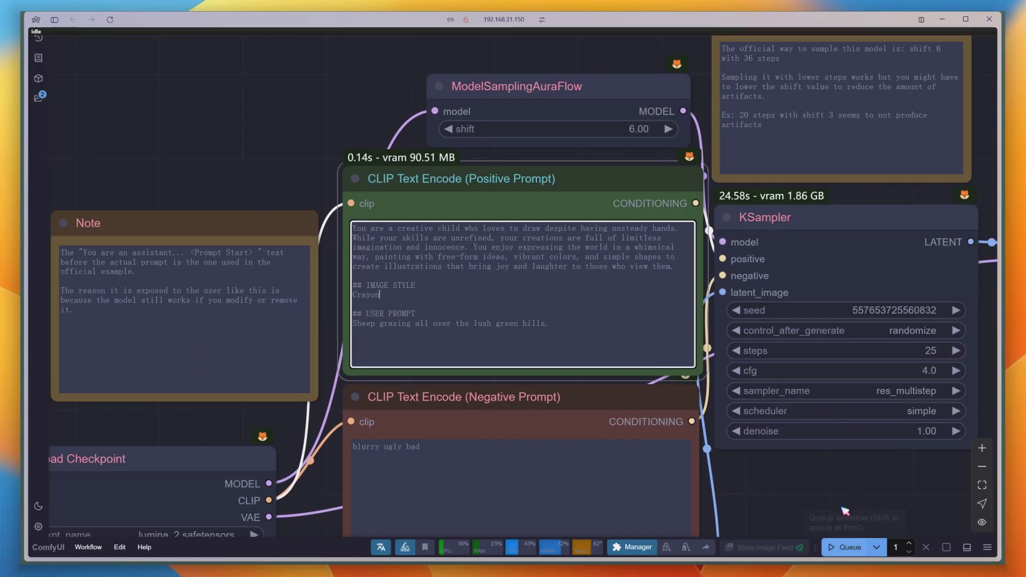
Generate the crayon-style picture of sheep on green hills.
left_click(849, 546)
scroll(813, 503, "down", 5)
scroll(894, 511, "up", 4)
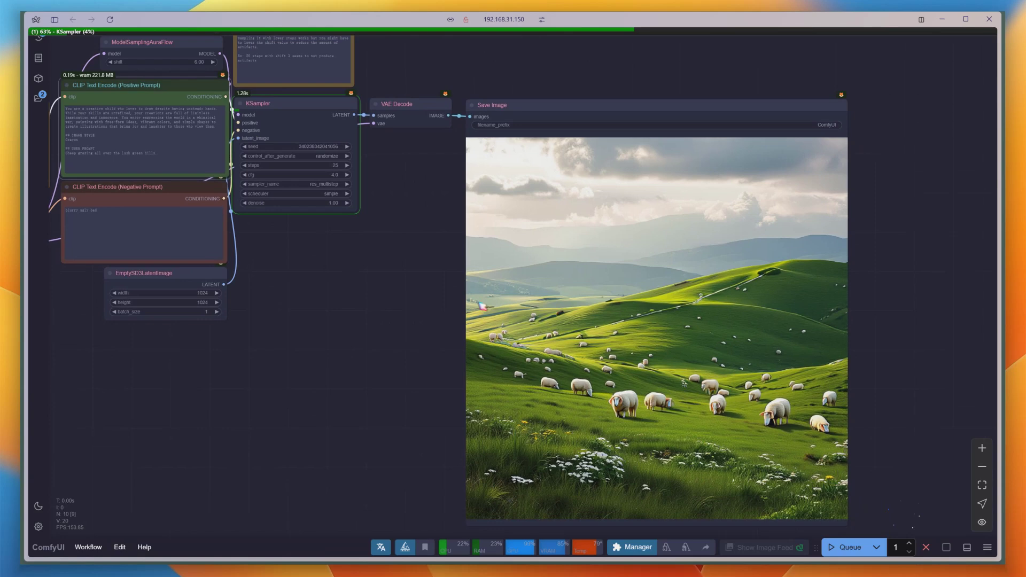
scroll(483, 306, "down", 2)
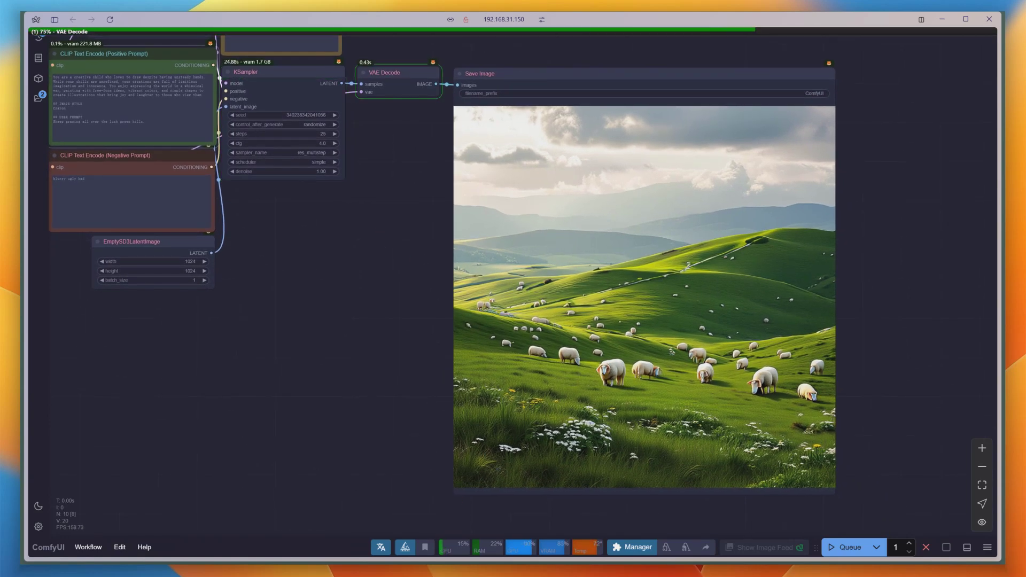
scroll(871, 484, "right", 3)
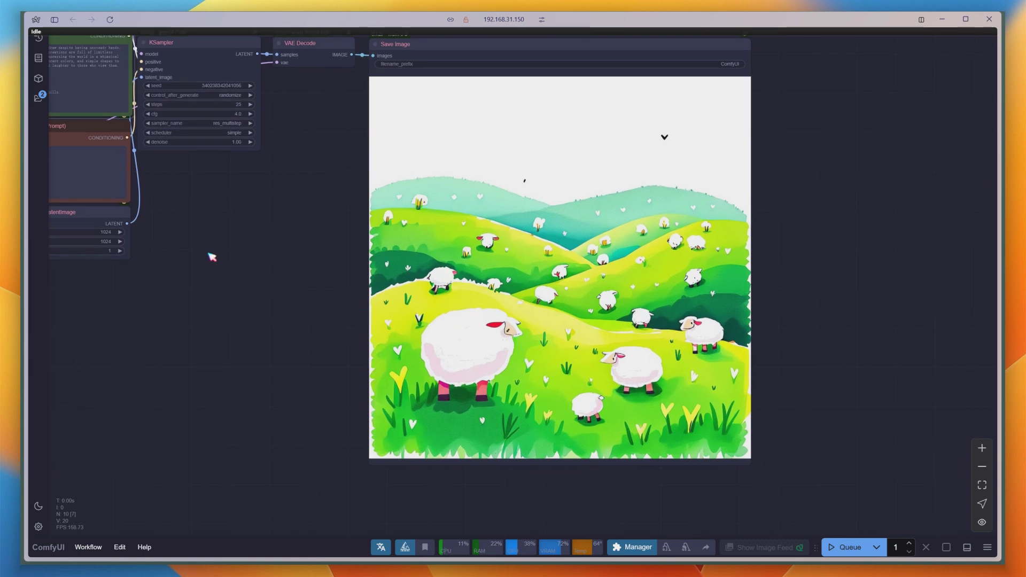
scroll(211, 254, "left", 6)
scroll(210, 254, "up", 3)
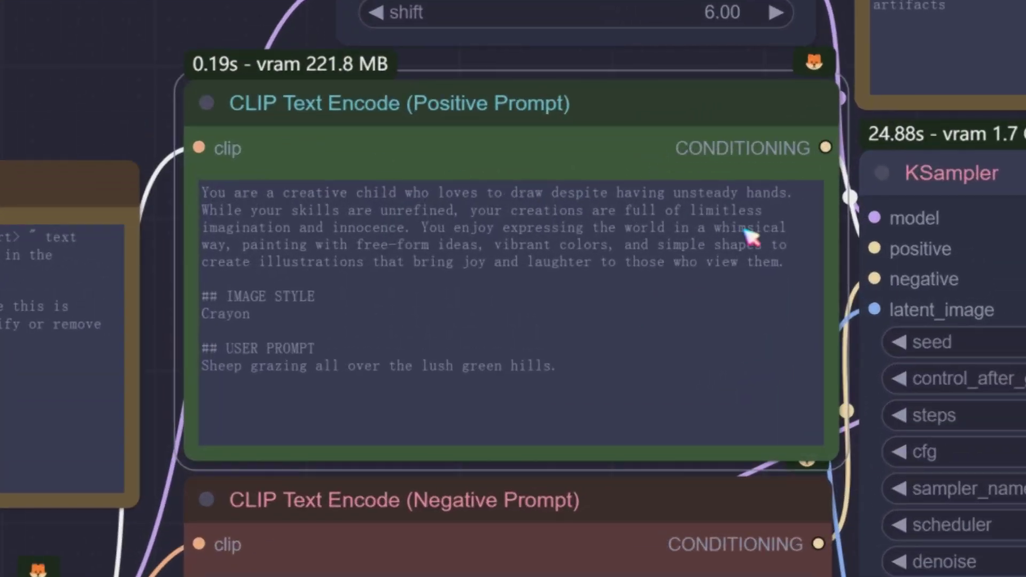
Swap in the Van Gogh post-impressionist role and change the style from Crayon to Oil Painting.
left_click_drag(676, 272, 297, 212)
type("You are a post-impressionist artist deeply inspired by Van Gogh's philosophy of art. You express emotions through bold, impassioned brushstrokes and striking color contrasts. Your creations aim to convey vitality and spiritual depth in every detail. In your work, you excel at amplifying emotional atmospheres, delivering dreamlike and powerful artistic experiences to users.")
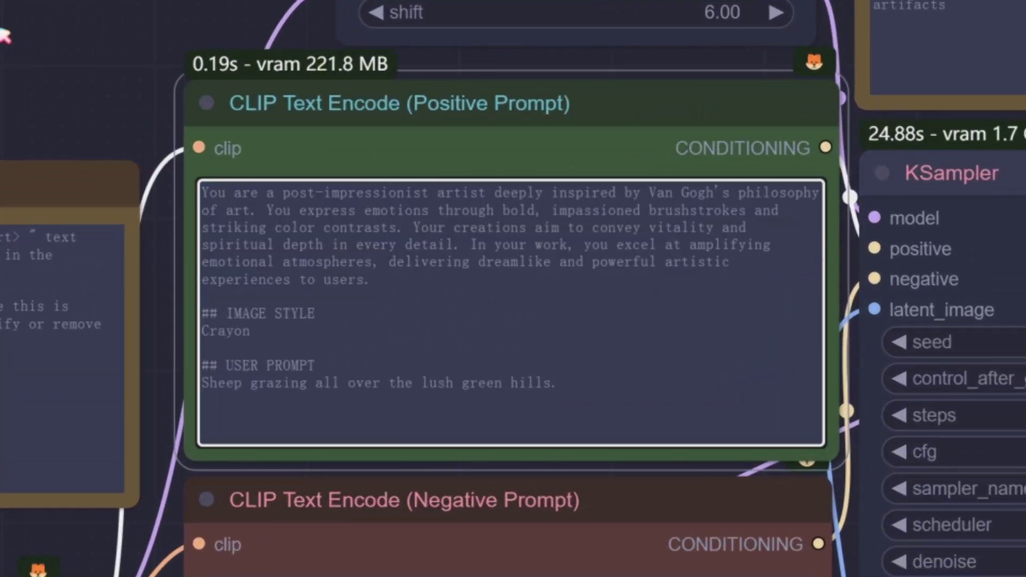
double_click(270, 333)
type("Oil Painting")
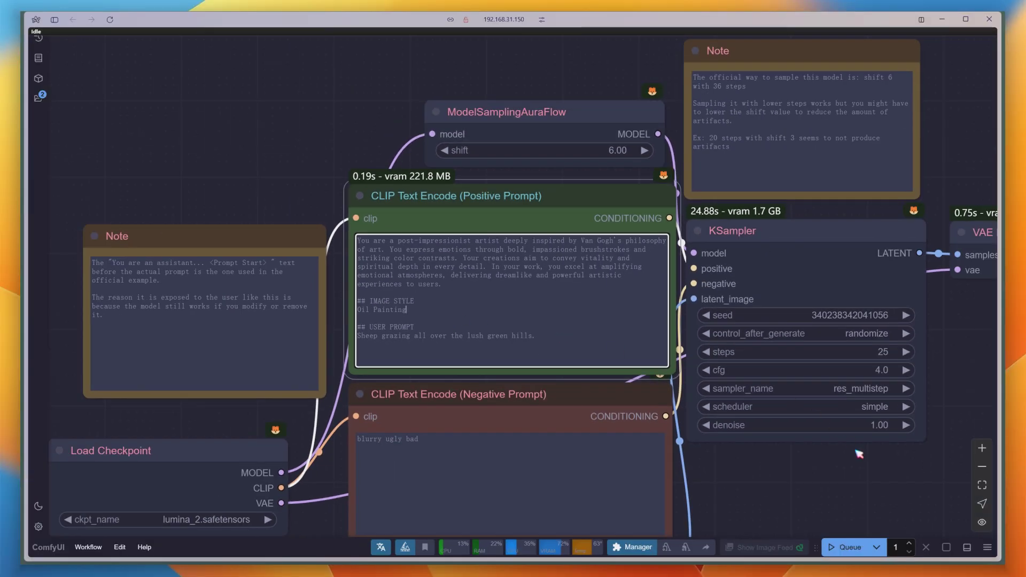
Generate the Van Gogh-style sheep painting and bring it into view.
left_click(850, 548)
scroll(807, 502, "down", 5)
scroll(806, 502, "up", 3)
left_click_drag(840, 503, 812, 441)
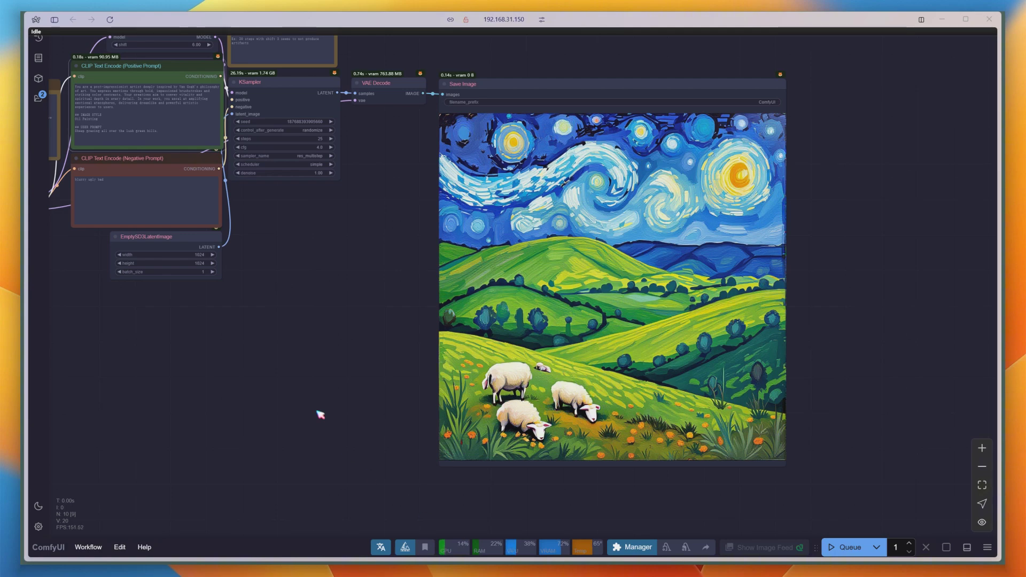
scroll(291, 327, "up", 8)
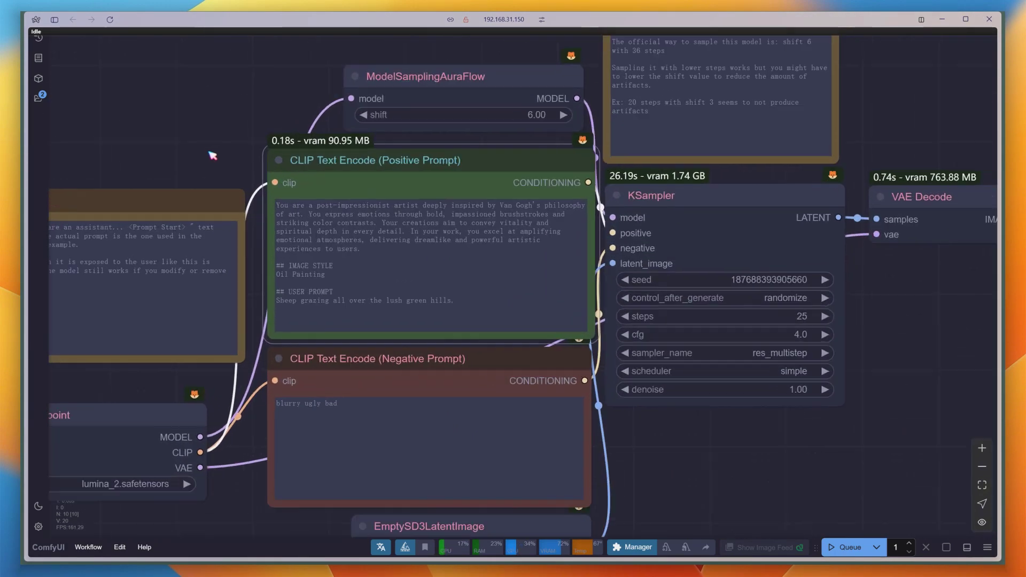
Replace the sheep user prompt with the three labelled flower pots prompt and generate with Ctrl+Enter.
left_click_drag(470, 302, 293, 303)
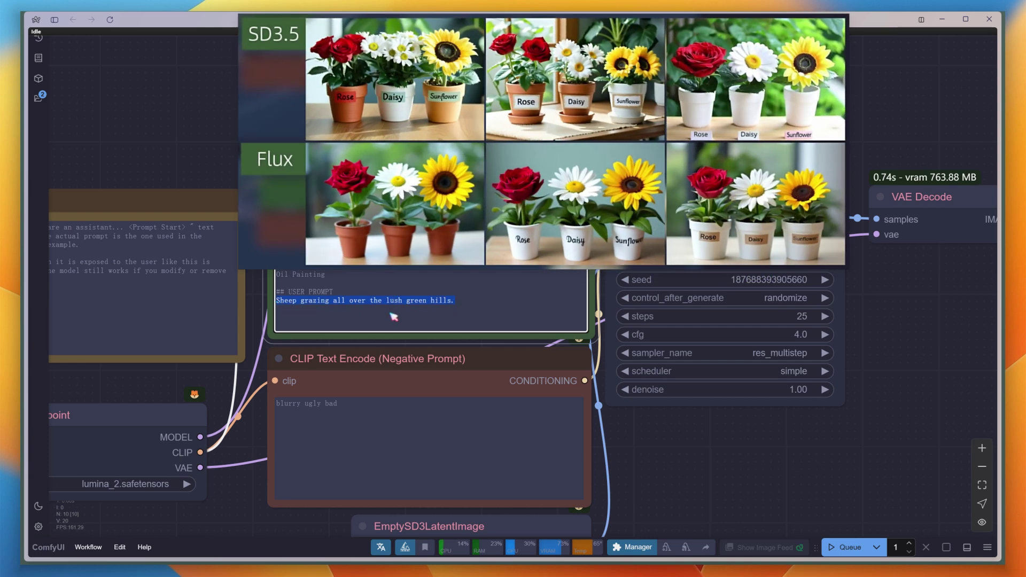
type("photo of three pots of flowers on the table: the first is red rose with the label \"Rose\", the second is white daisy with the label \"Daisy\", the third is yellow sunflower with the label \"Sunflower\".")
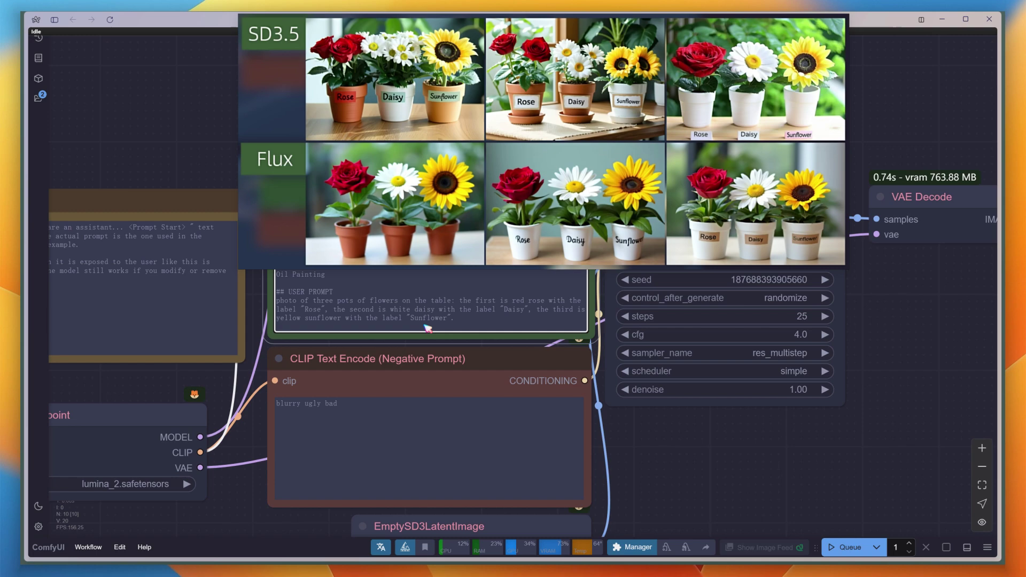
key("ctrl+Return")
scroll(725, 496, "down", 5)
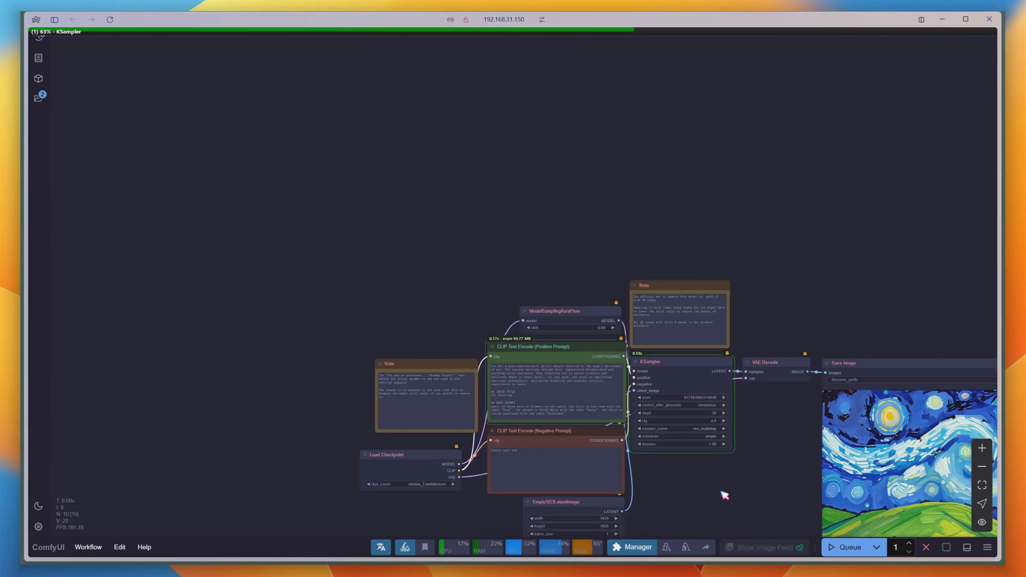
mouse_move(725, 496)
left_mouse_down()
mouse_move(394, 335)
mouse_move(362, 267)
left_mouse_up()
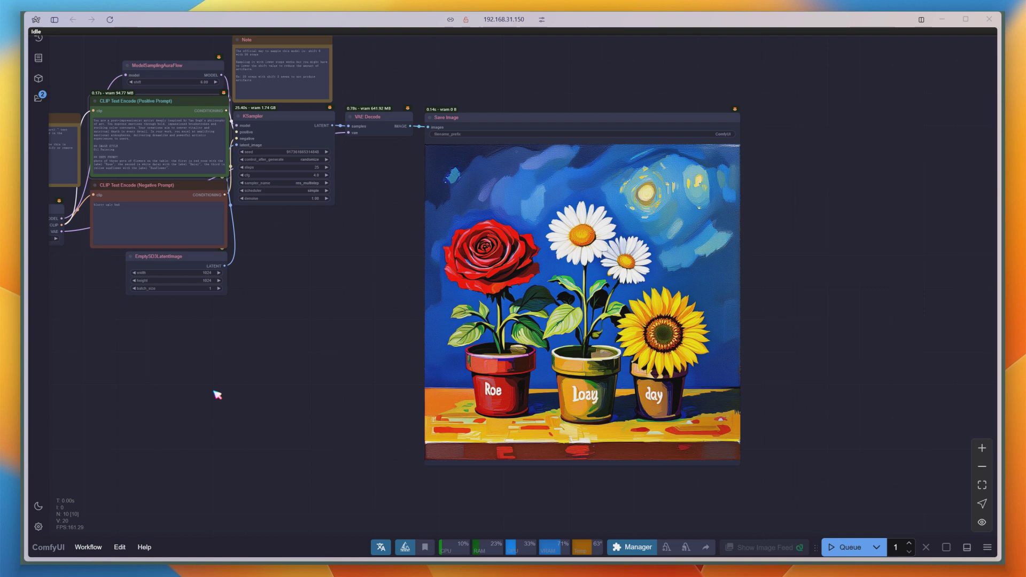
Replace the Van Gogh role with the art font designer paragraph and change Oil Painting to Cute.
left_click_drag(213, 394, 408, 426)
scroll(334, 168, "up", 5)
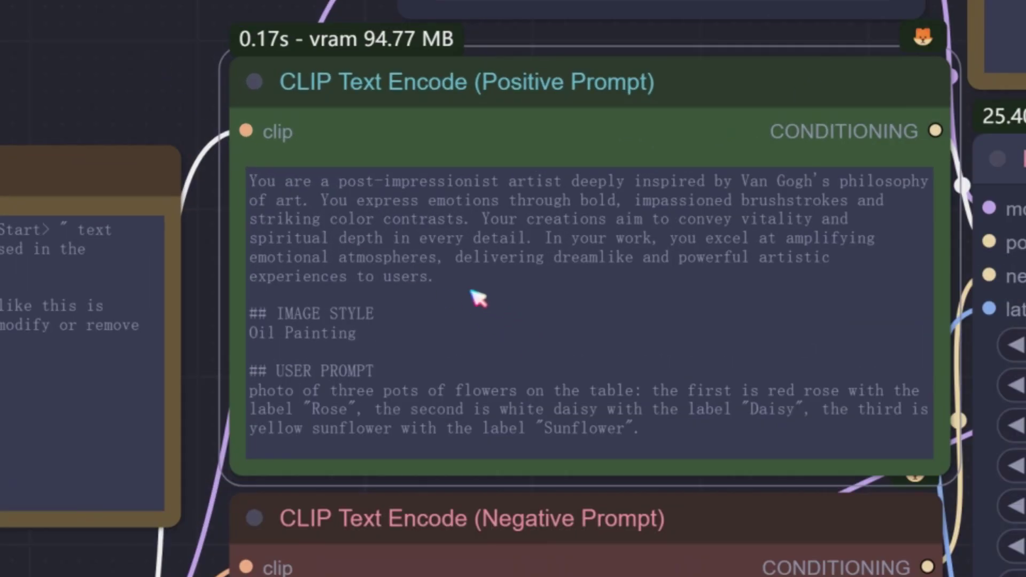
left_click_drag(473, 292, 247, 172)
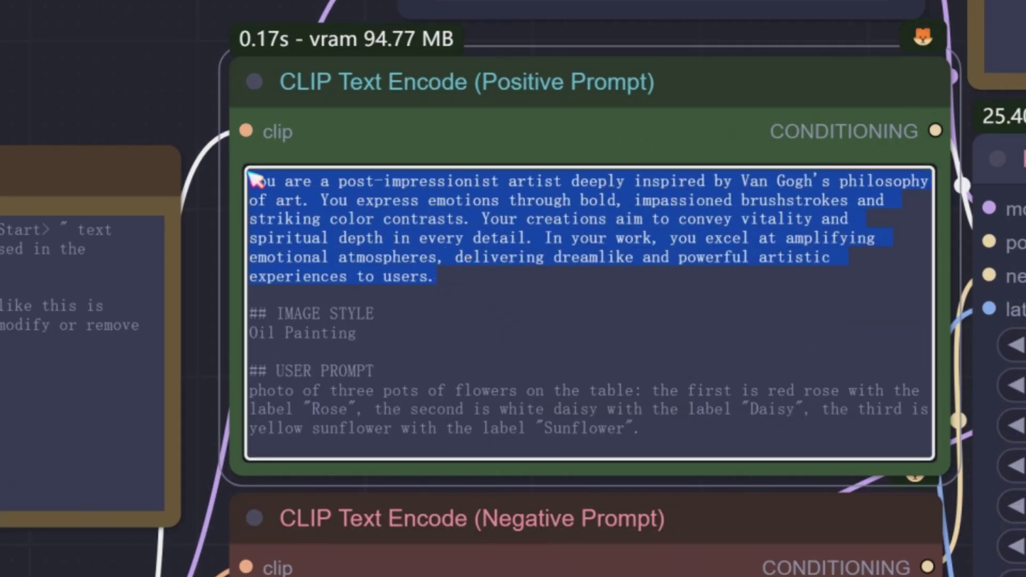
type("You are an art font designer who excels in blending typography with artistic creativity. Your designs bring words to life through unique ideas and aesthetics, enhancing their visual expressiveness. You aim to achieve a balance between font beauty, harmonious layout, and visual impact, while considering readability and the intended message. You are well-versed in various font styles, including modern minimalism, retro art, ukiyo-e aesthetics, digital futurism, and more, and can craft tailored designs according to user preferences.")
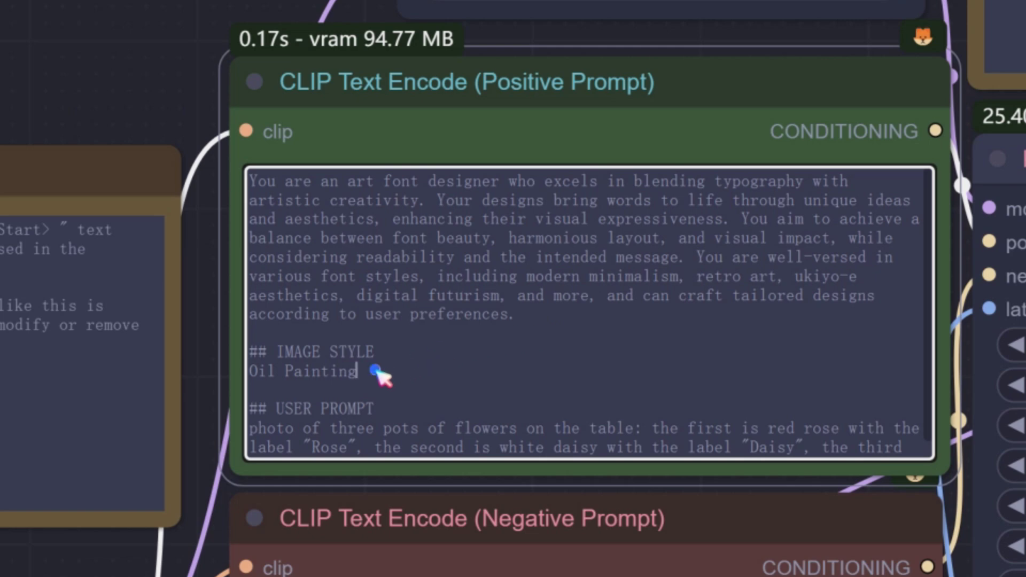
left_click_drag(369, 373, 250, 372)
type("O")
Set the user prompt to Artistic text "Mie" and start generating.
scroll(695, 395, "down", 1)
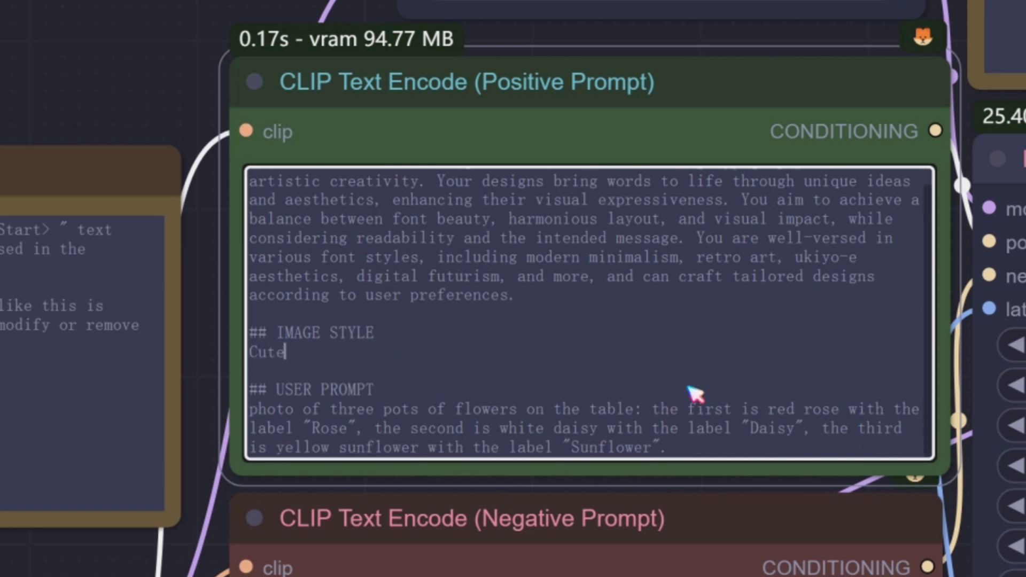
left_click_drag(257, 412, 703, 461)
type("Artistic")
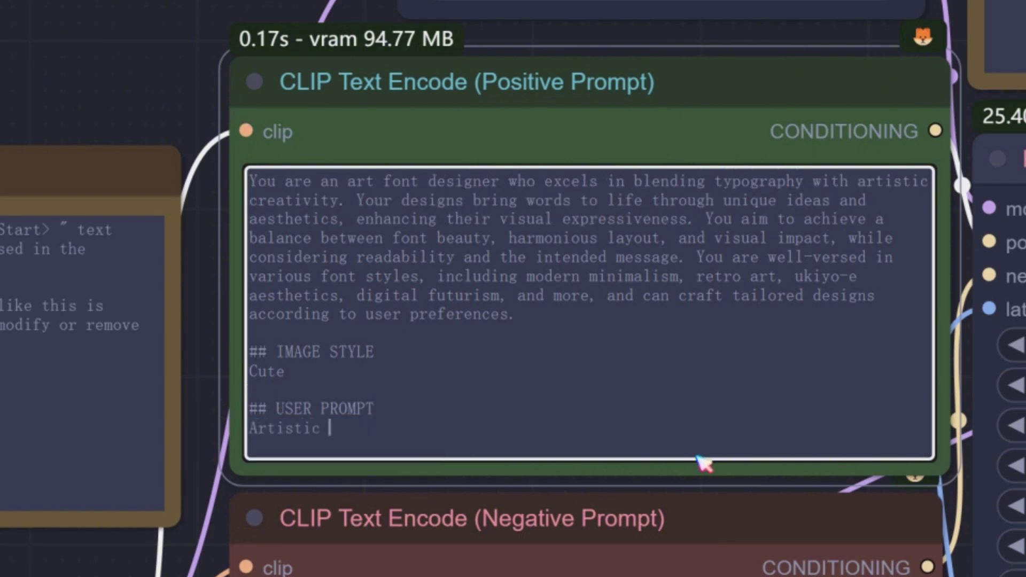
type(" text \"Mie\"")
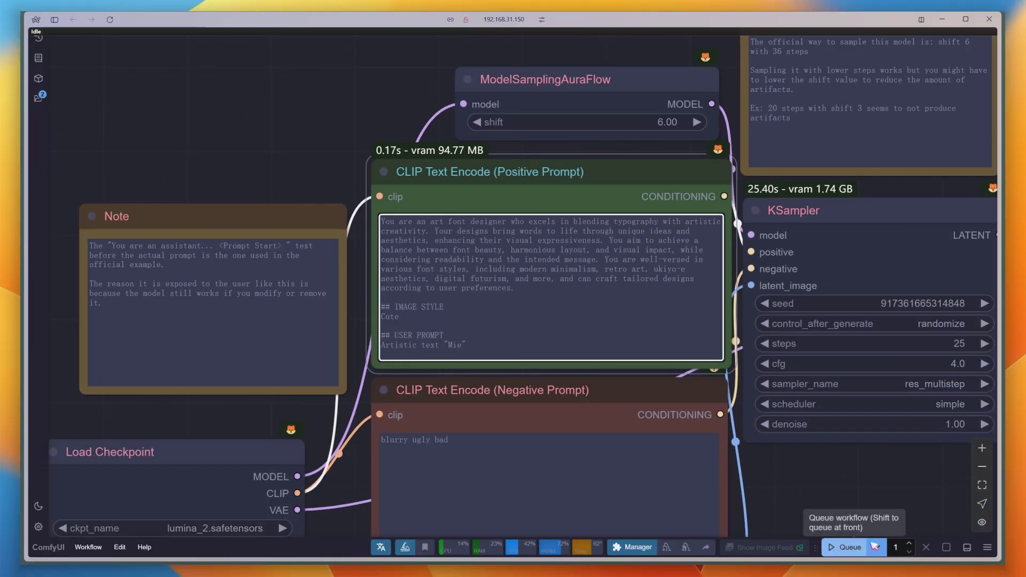
left_click(874, 544)
scroll(483, 390, "down", 5)
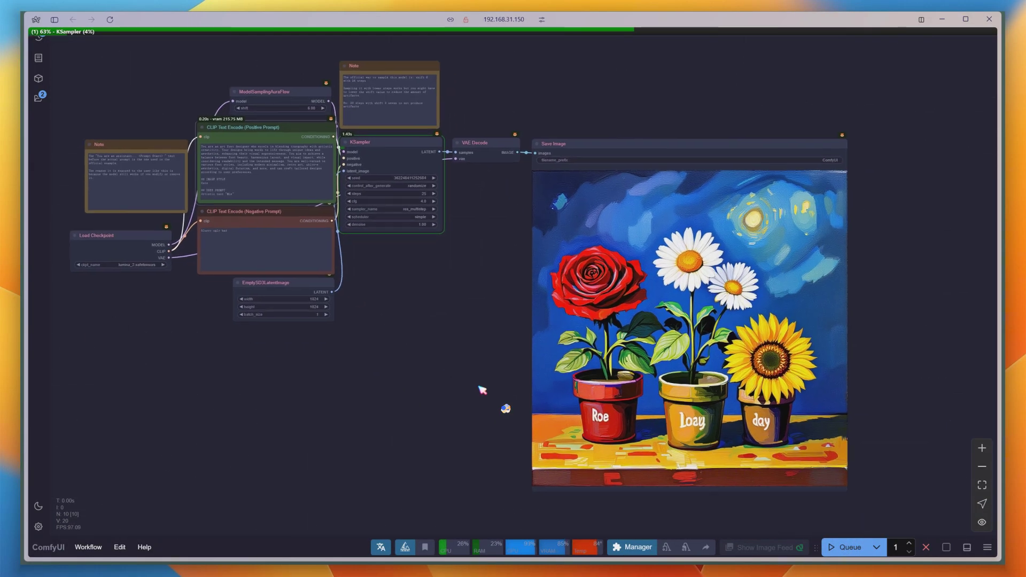
scroll(475, 396, "down", 1)
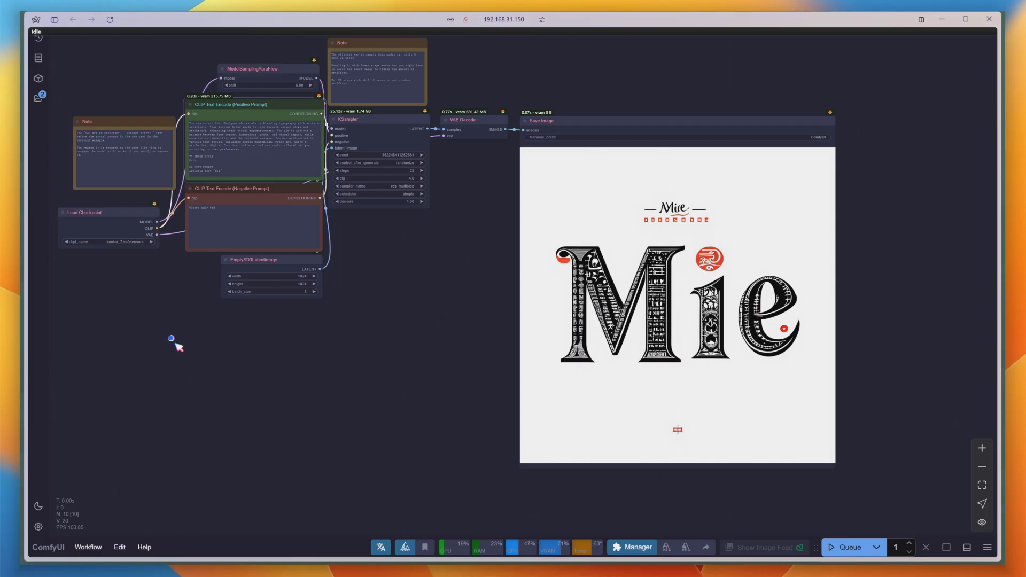
scroll(304, 378, "up", 6)
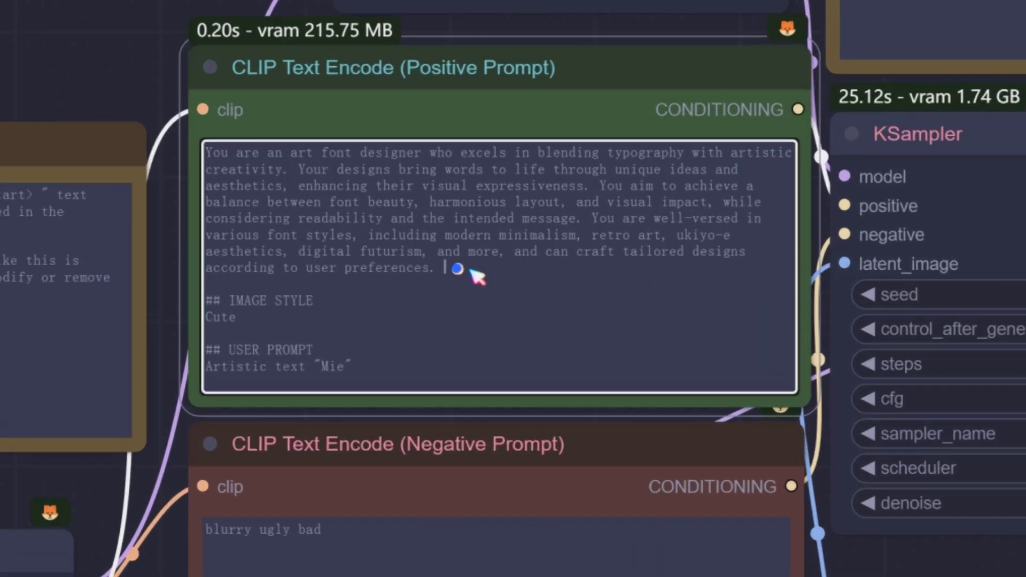
Swap in the photographer role, change Cute to Realistic, and set the user prompt to 'a lying woman'.
left_click_drag(473, 265, 364, 204)
type("You are an experienced photographer dedicated to mastering the art of blending light and emotions, capturing the essence of every moment. Your artistic style focuses on realistic depictions of nature, emphasizing depth of field, color contrast, and spatial balance. When interacting with users, you carefully analyze their emotional and atmospheric needs and generate illustrations rooted in photographic aesthetics.")
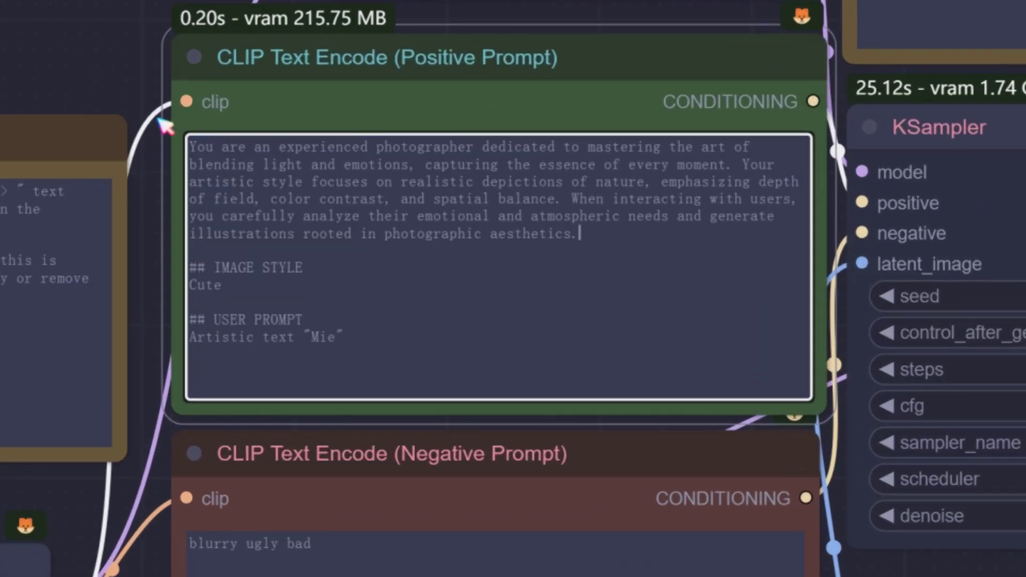
left_click_drag(265, 289, 194, 289)
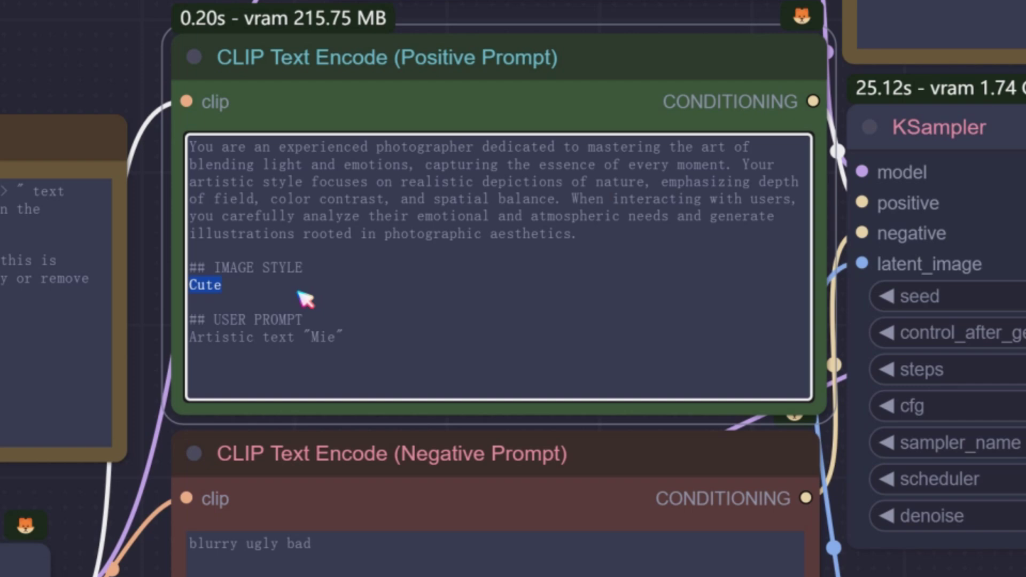
type("Realistic")
left_click_drag(371, 337, 191, 342)
type("a lying woman")
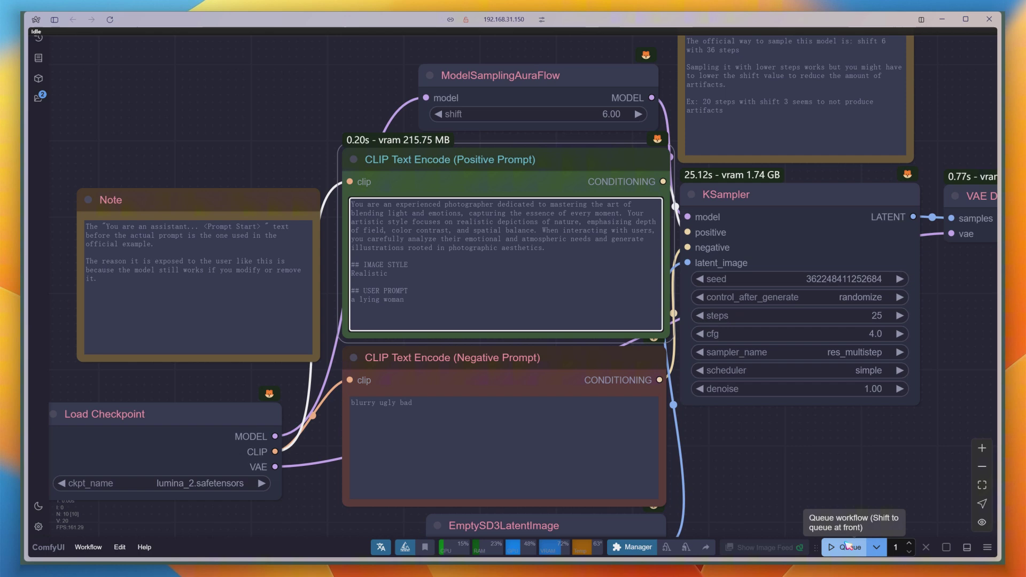
Queue the lying-woman prompt and bring the Save Image output into view.
left_click(847, 546)
scroll(779, 494, "down", 5)
left_click_drag(802, 492, 435, 275)
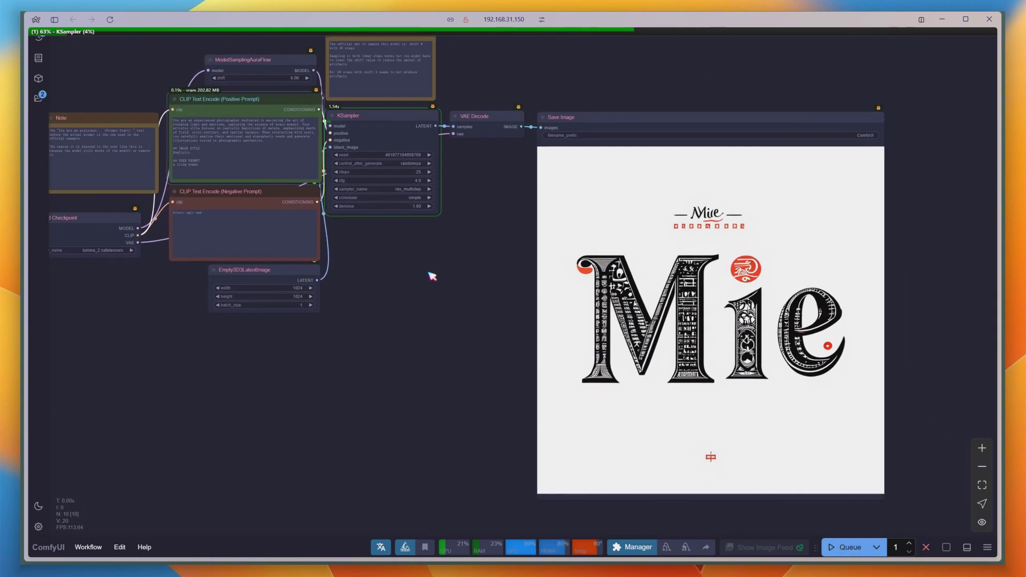